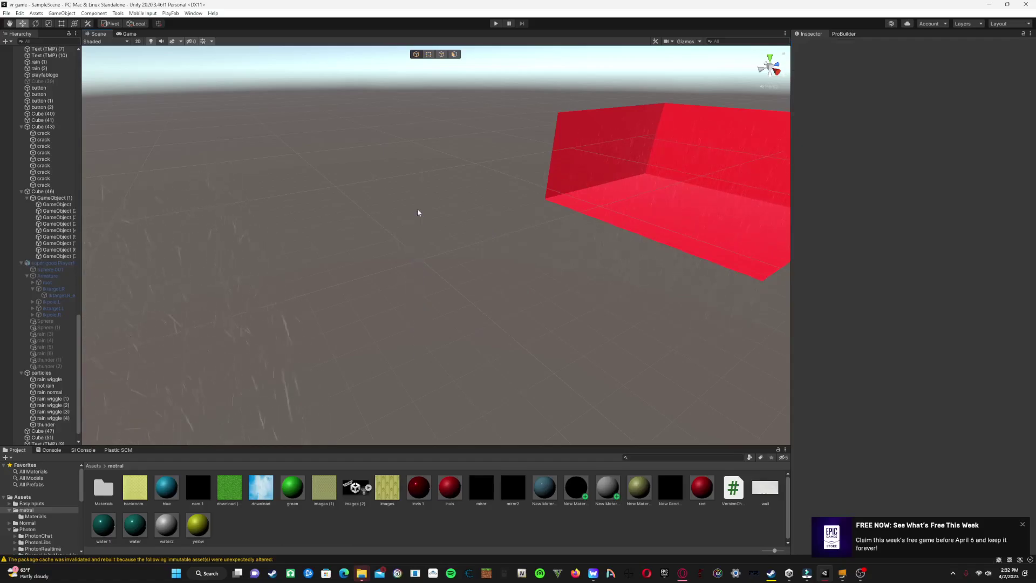
# Select the thunder particle system, examine its Noise and Renderer settings, and expand its Trails module
pyautogui.click(48, 424)
pyautogui.scroll(-3, 821, 365)
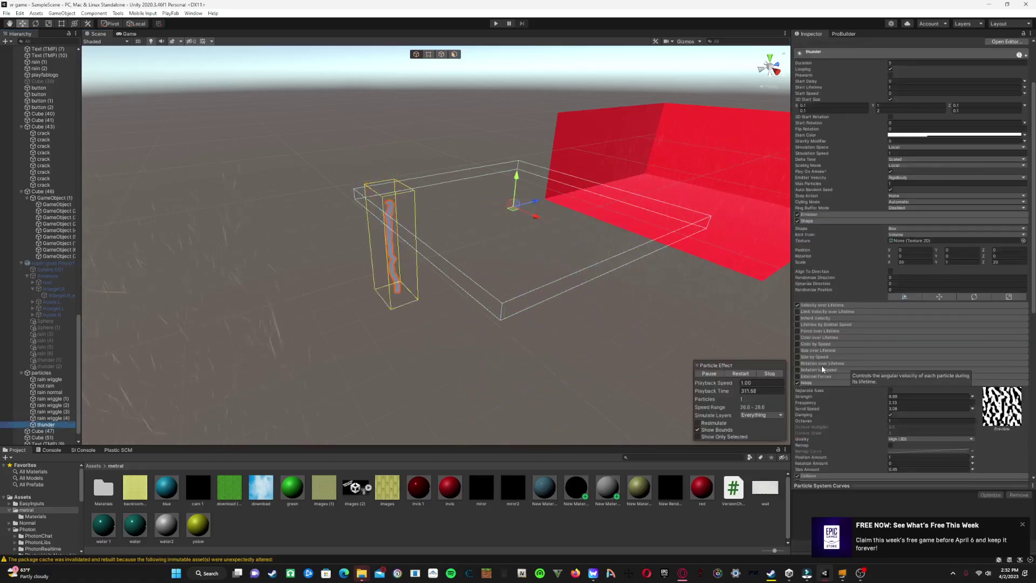
pyautogui.scroll(-10, 821, 365)
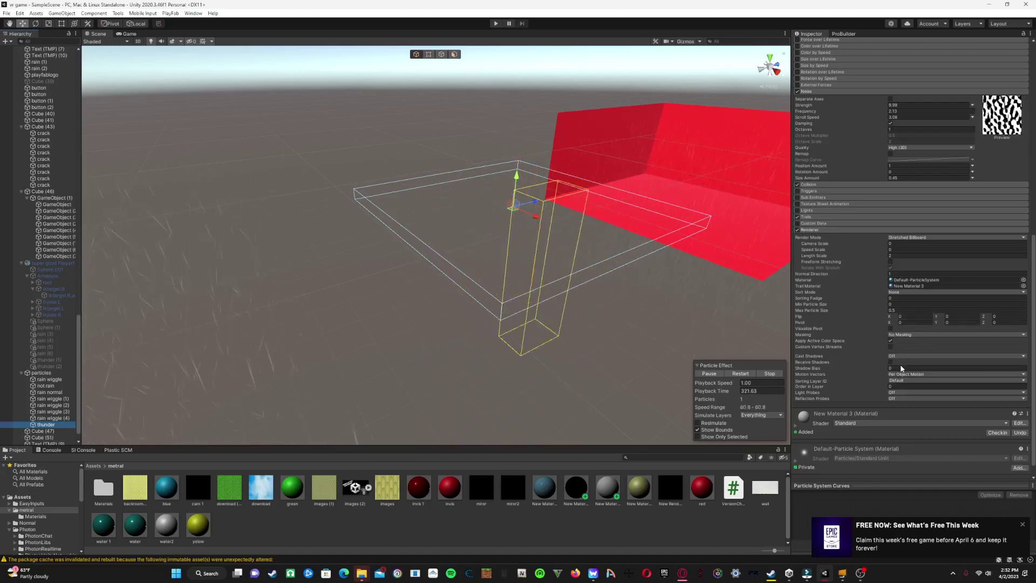
pyautogui.scroll(3, 947, 293)
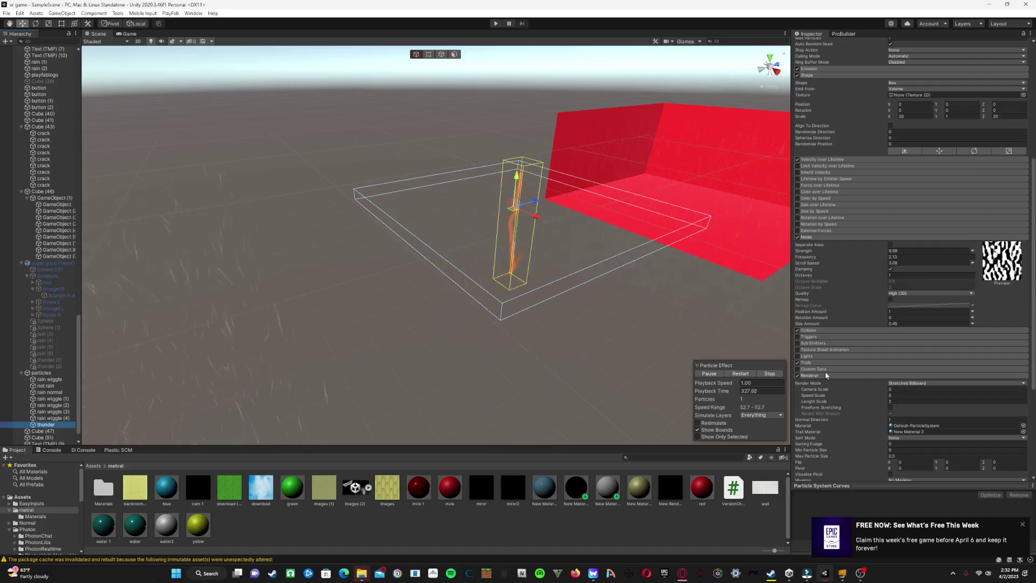
pyautogui.scroll(-2, 876, 395)
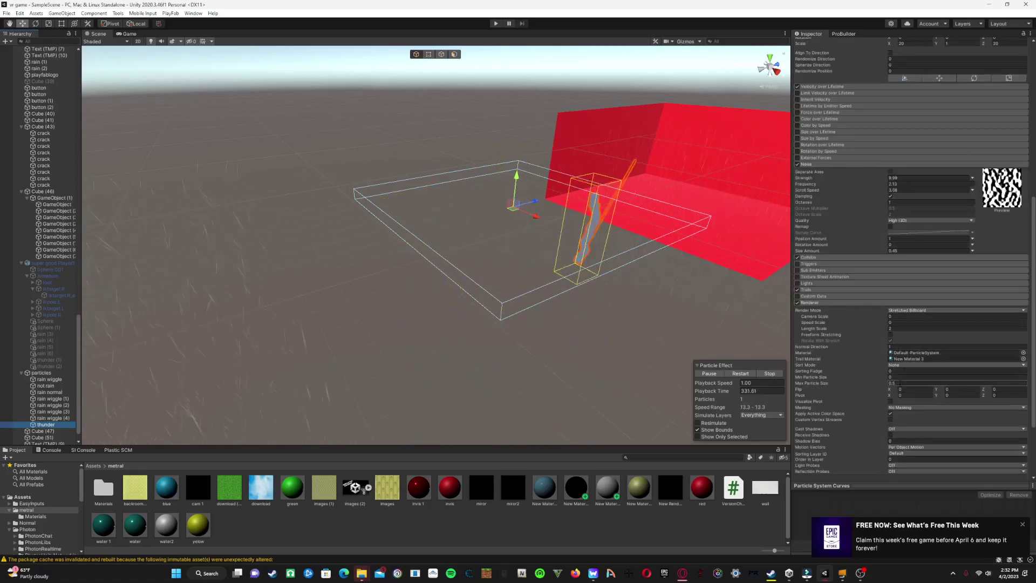
pyautogui.click(890, 383)
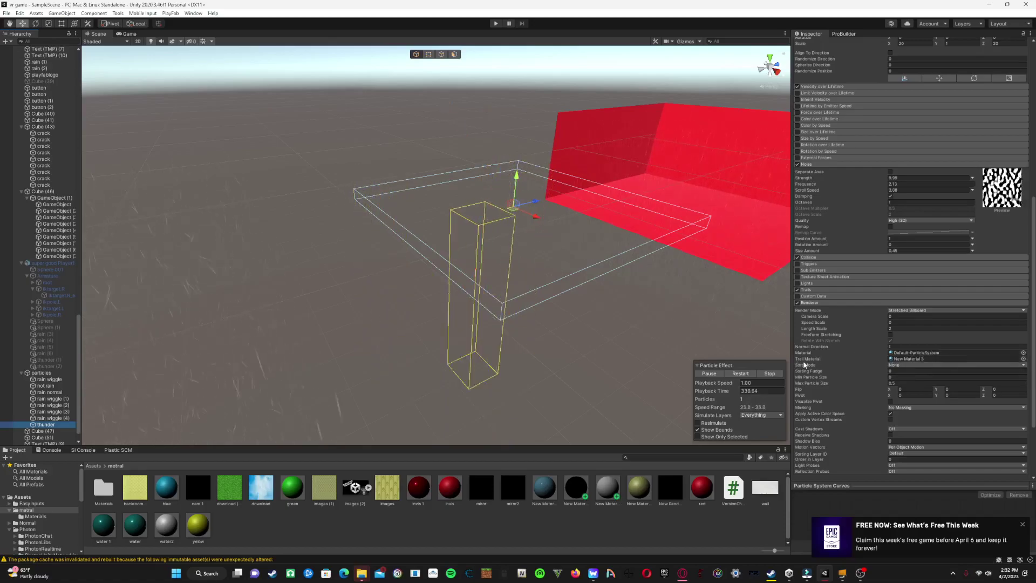
pyautogui.scroll(-3, 831, 362)
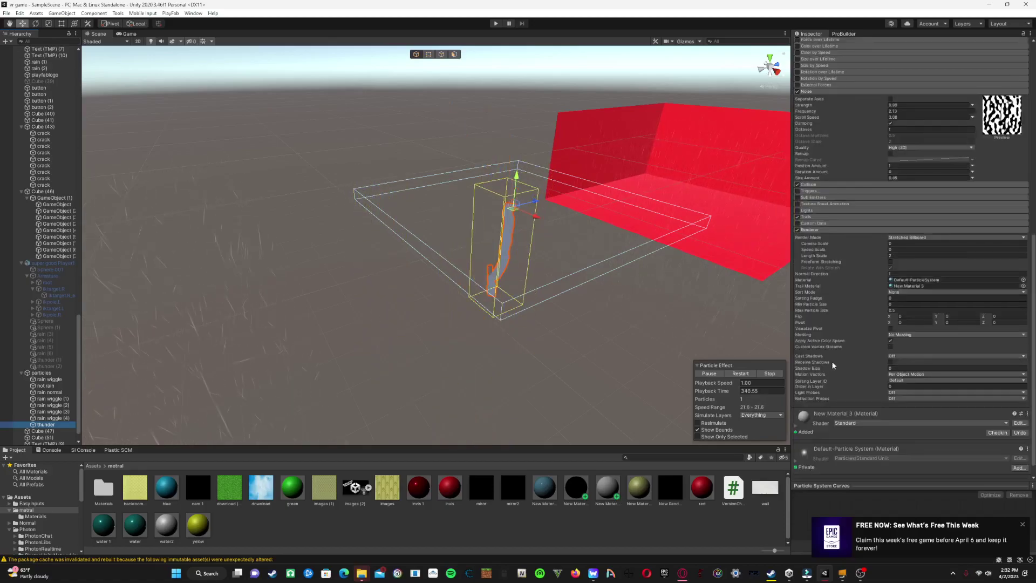
pyautogui.click(809, 216)
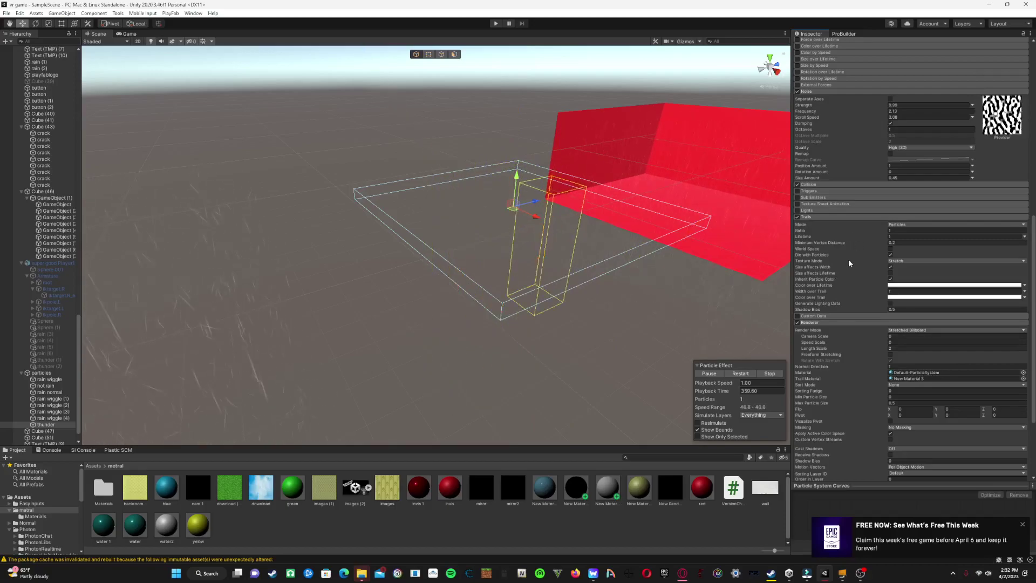
# Examine the Velocity over Lifetime module and the main settings of the thunder particle system
pyautogui.scroll(5, 850, 258)
pyautogui.click(827, 233)
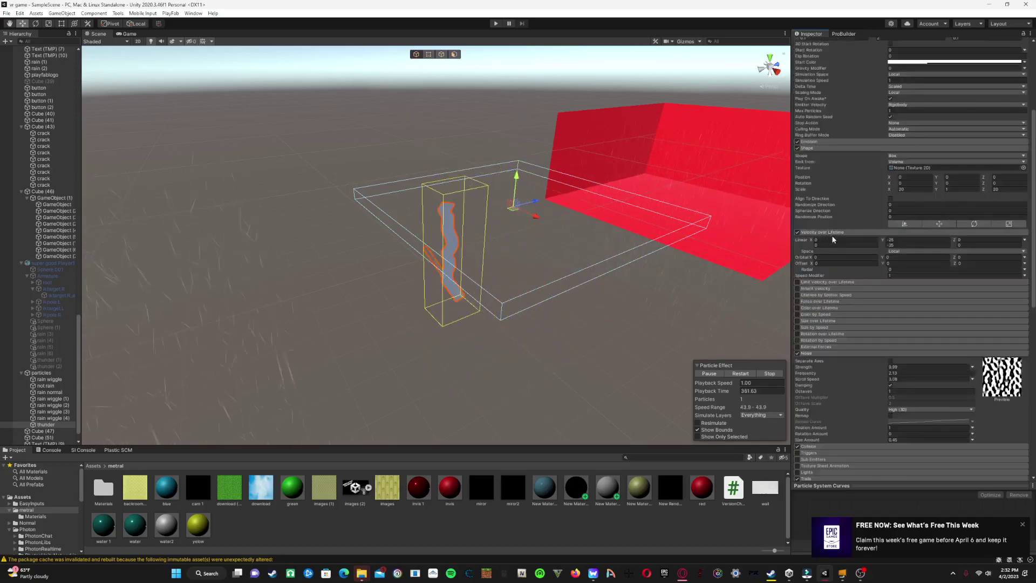
pyautogui.click(839, 233)
pyautogui.scroll(2, 839, 239)
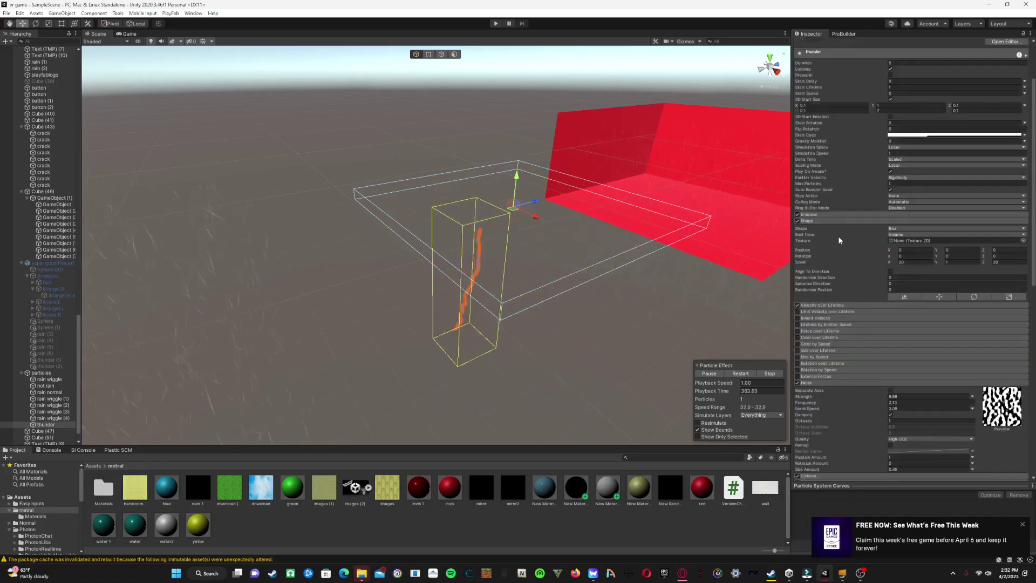
pyautogui.scroll(2, 860, 260)
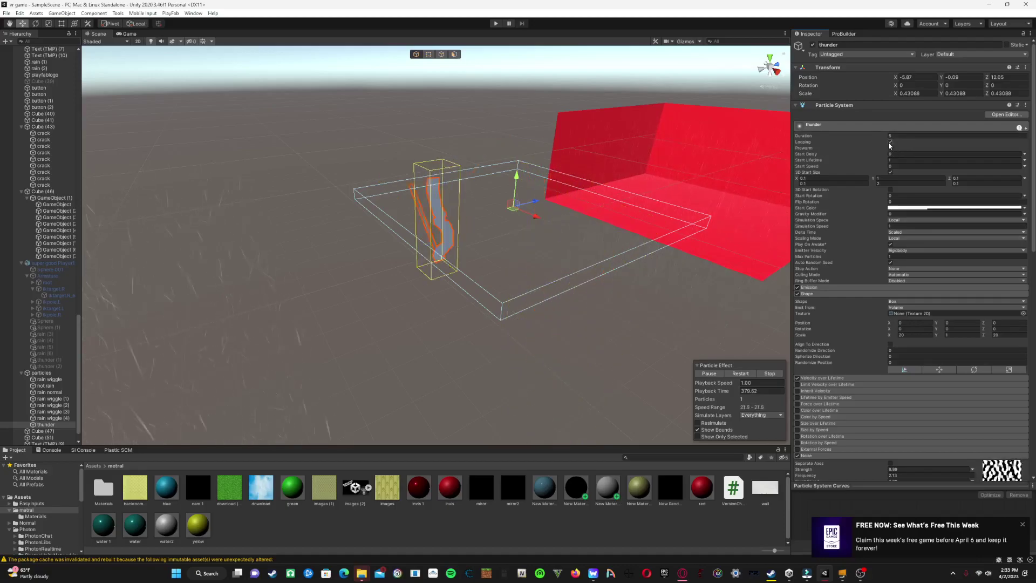
# Expand the Velocity over Lifetime and Collision modules of the thunder particle system to show their values
pyautogui.scroll(-5, 929, 252)
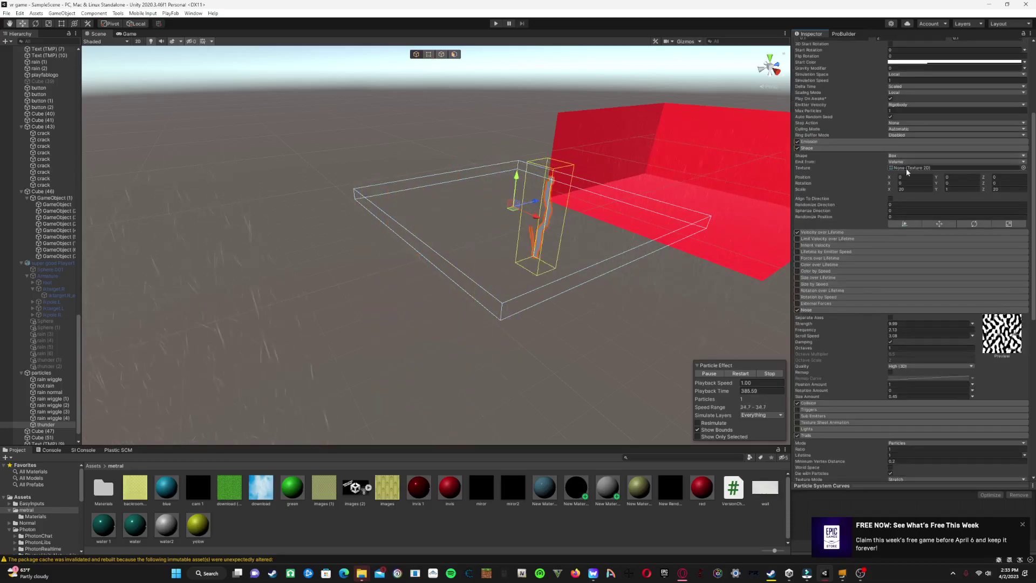
pyautogui.scroll(-3, 908, 173)
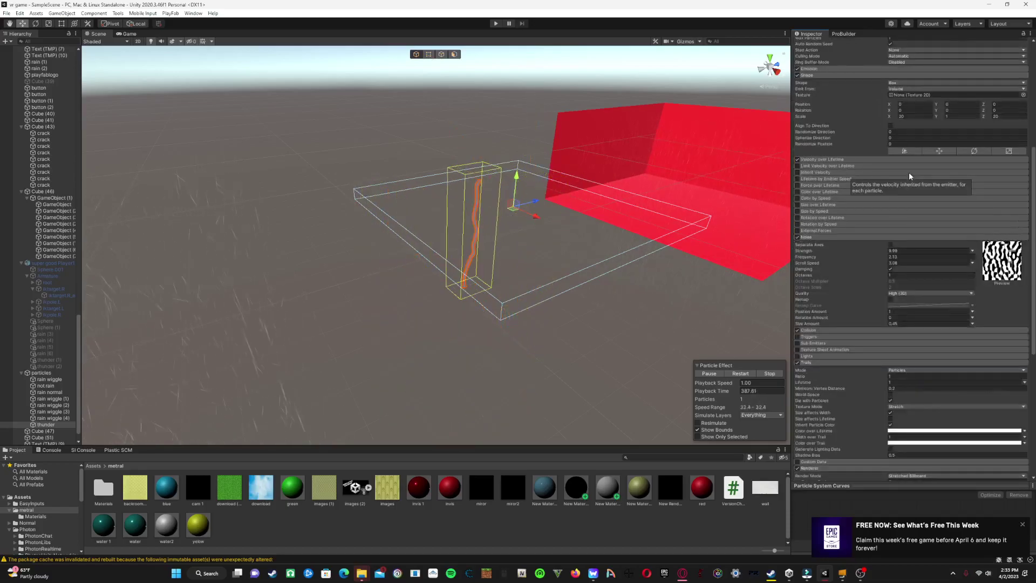
pyautogui.click(821, 159)
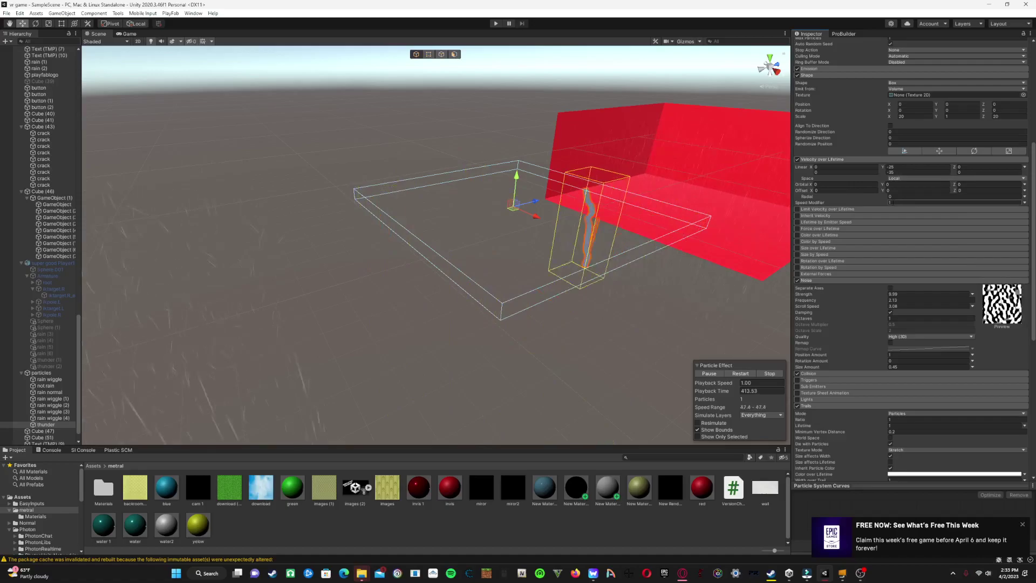
pyautogui.scroll(-5, 858, 226)
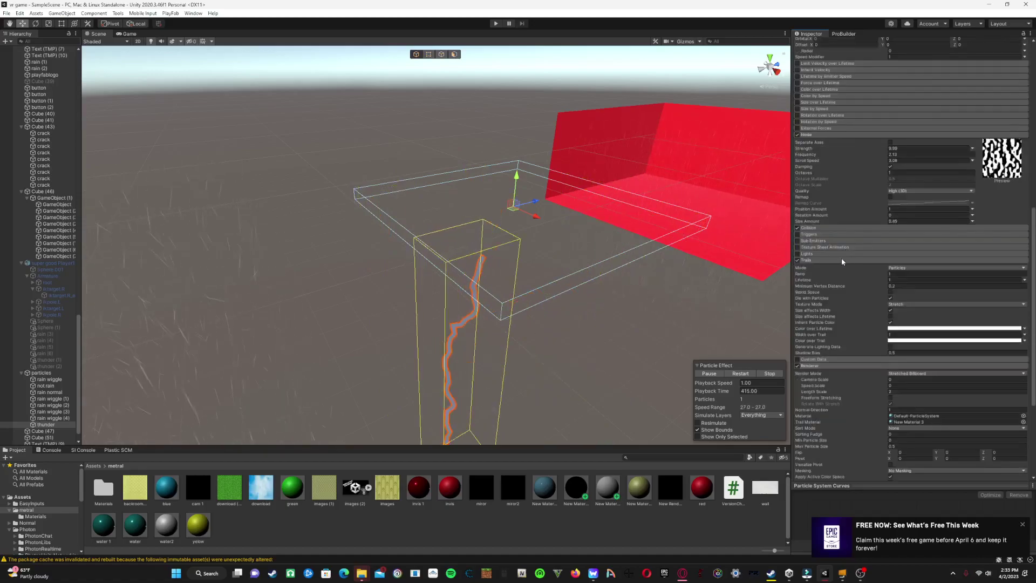
pyautogui.click(830, 228)
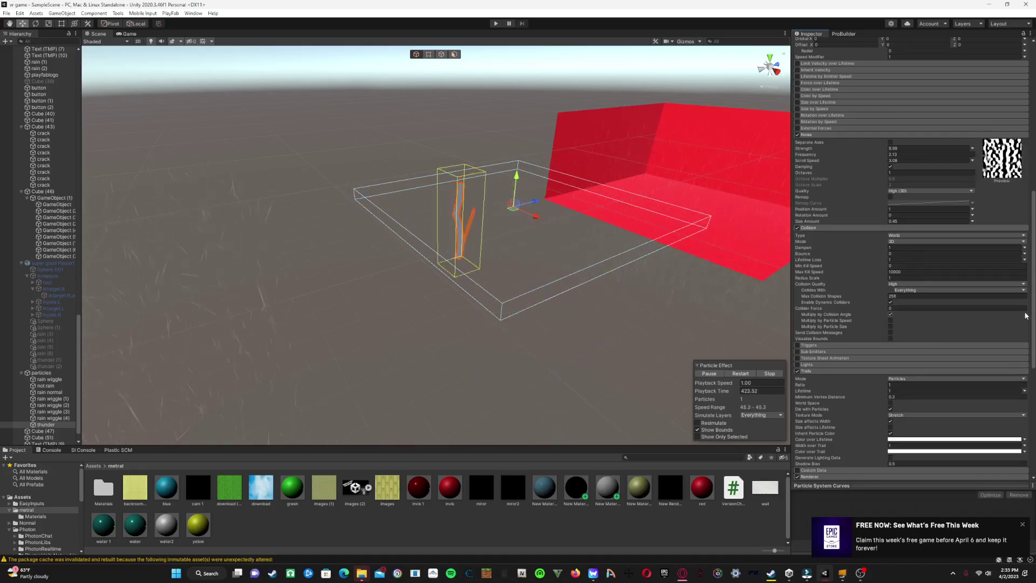
# Examine the Trails and Renderer settings, turning the Trails module off and back on to compare the effect
pyautogui.scroll(-5, 990, 323)
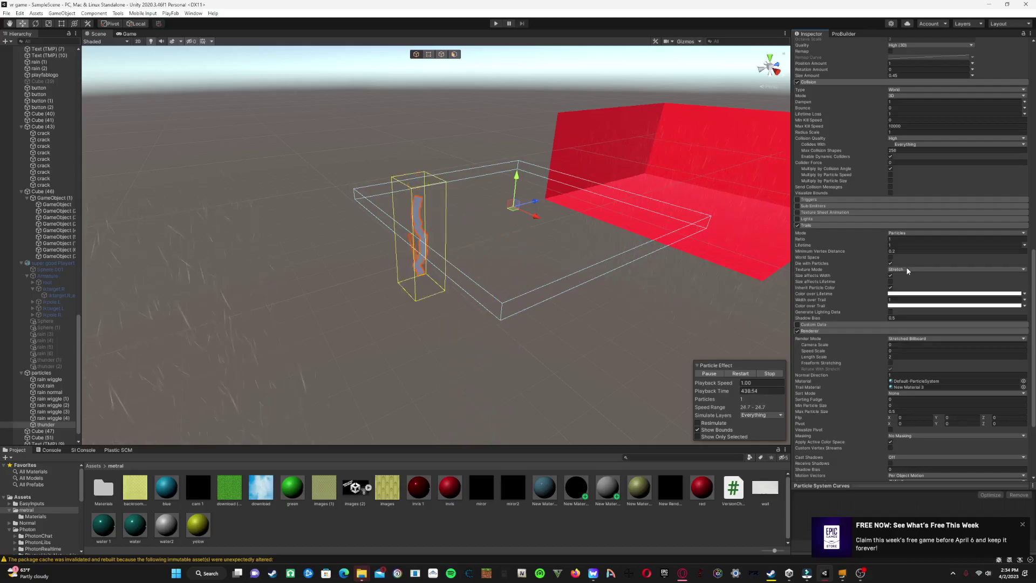
pyautogui.scroll(-3, 817, 174)
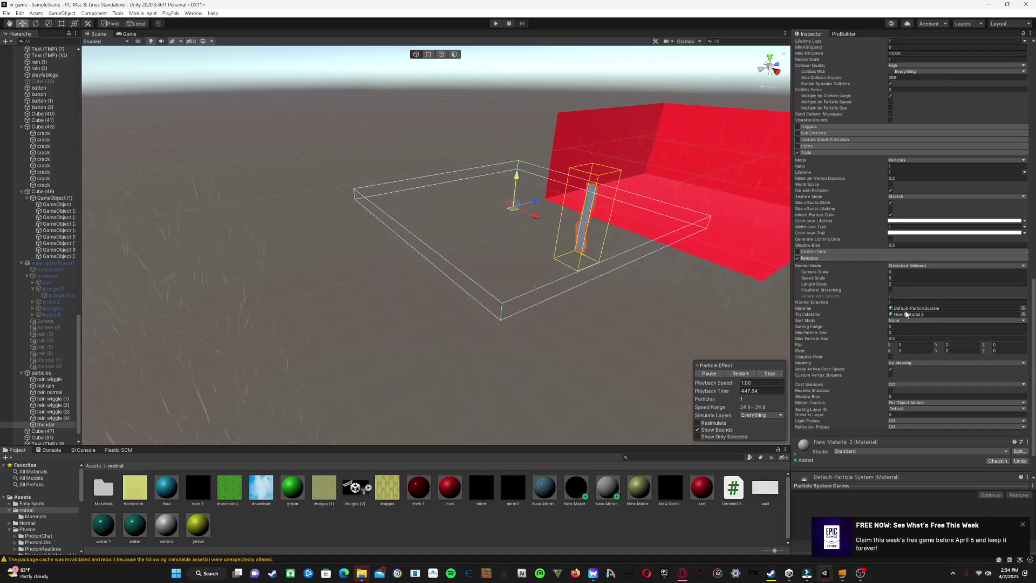
pyautogui.click(798, 153)
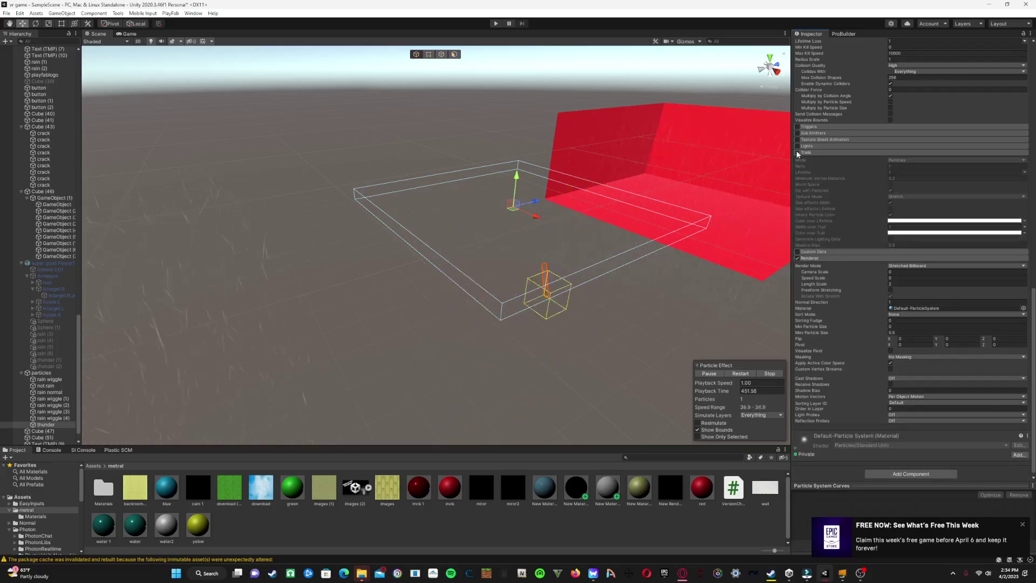
pyautogui.click(798, 153)
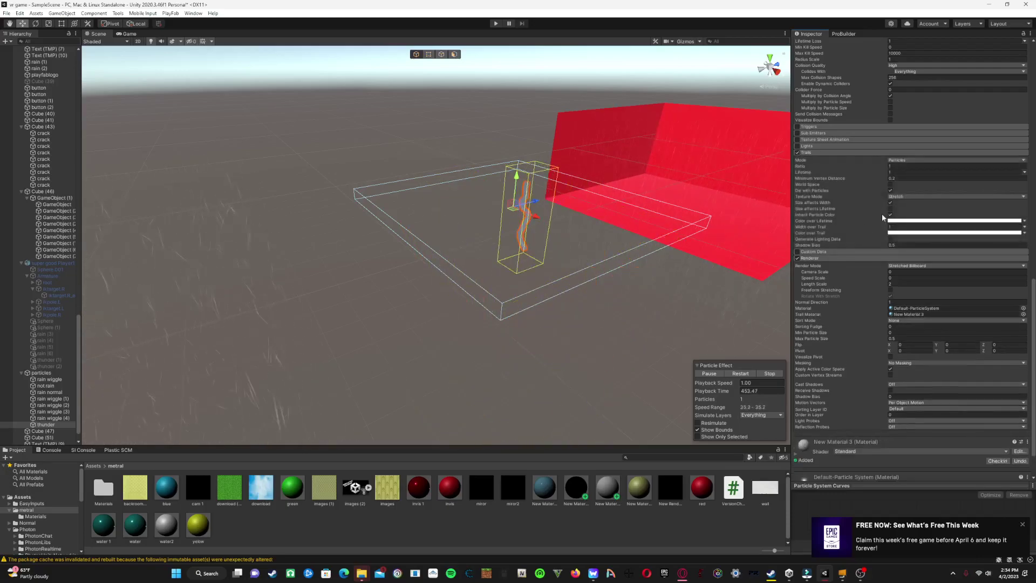
# Review the thunder particle system's settings from the main module through Shape, Velocity over Lifetime, Noise and Collision
pyautogui.scroll(5, 882, 213)
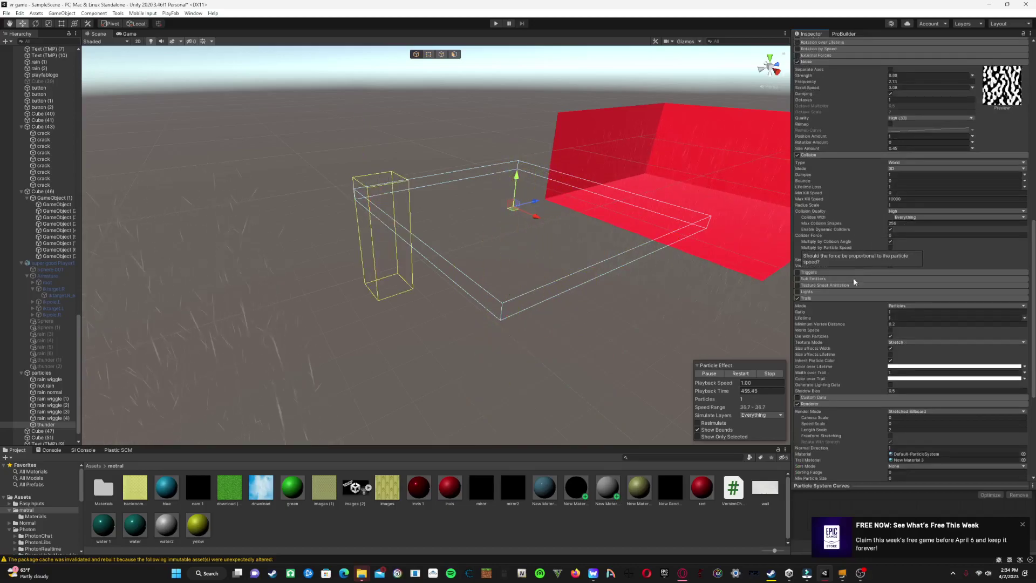
pyautogui.scroll(5, 823, 394)
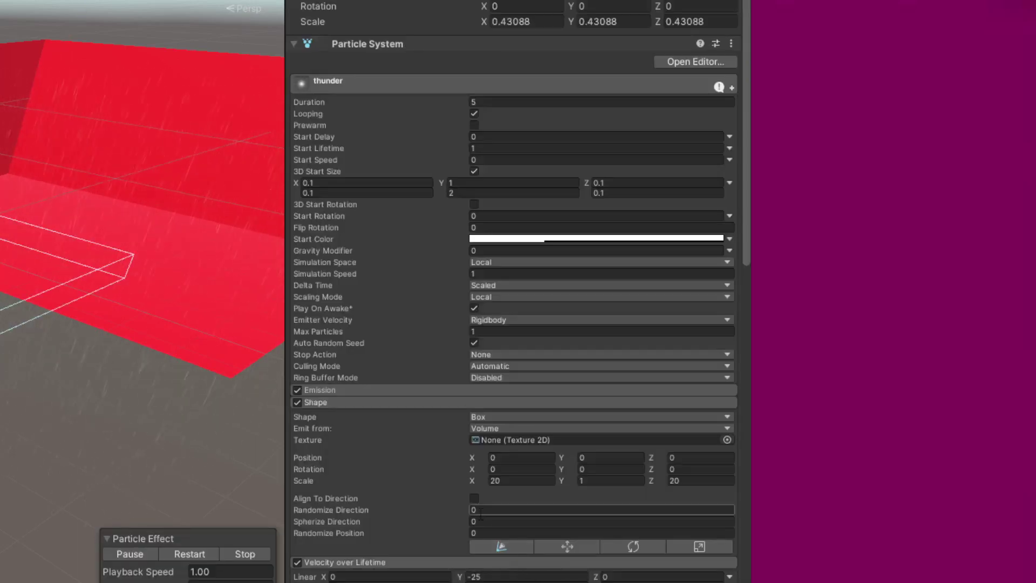
pyautogui.scroll(-5, 483, 512)
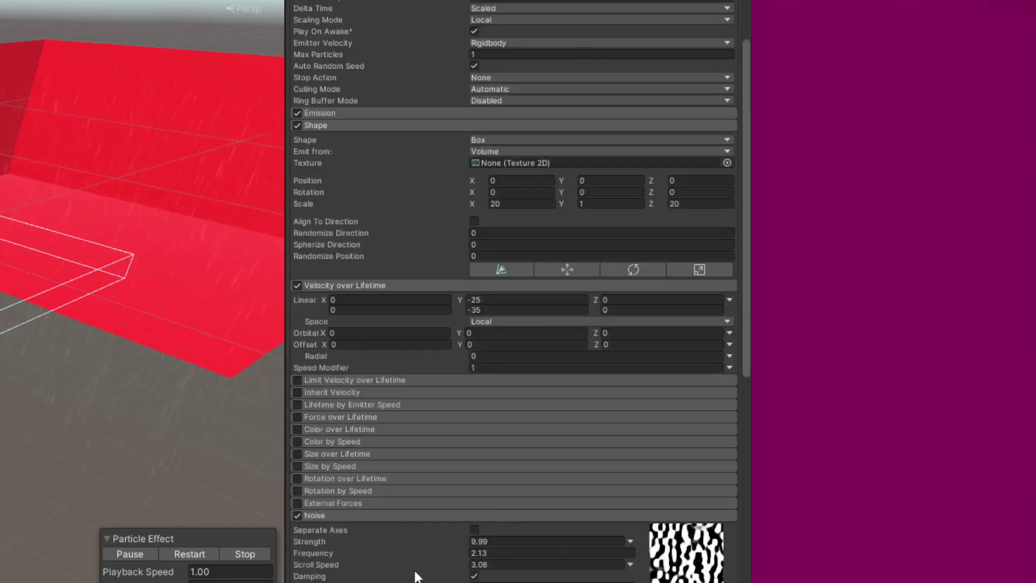
pyautogui.scroll(-5, 417, 577)
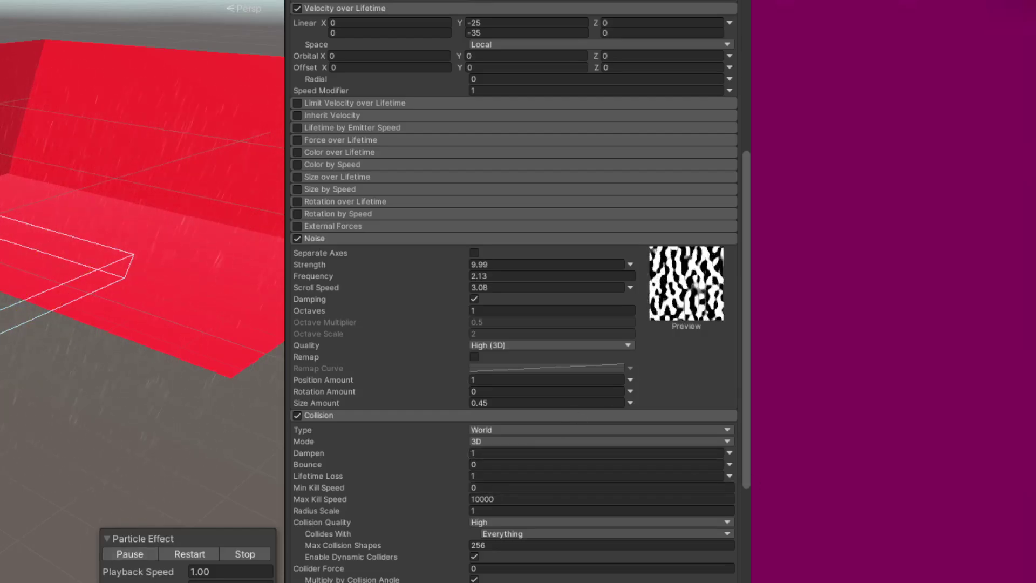
pyautogui.scroll(15, 512, 291)
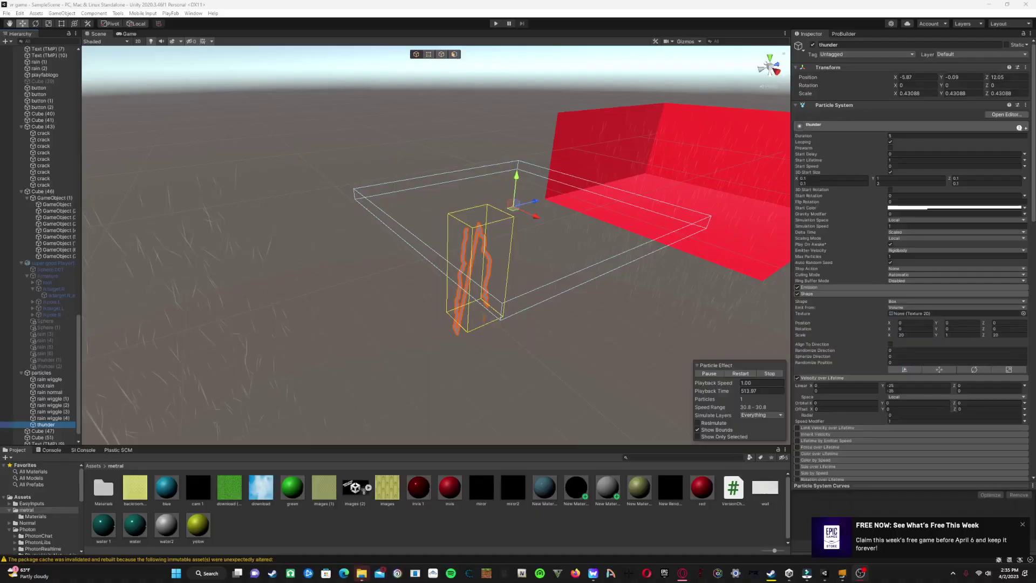
# Inspect the thunder effect in the scene from several angles, both with and without it selected
pyautogui.click(615, 325)
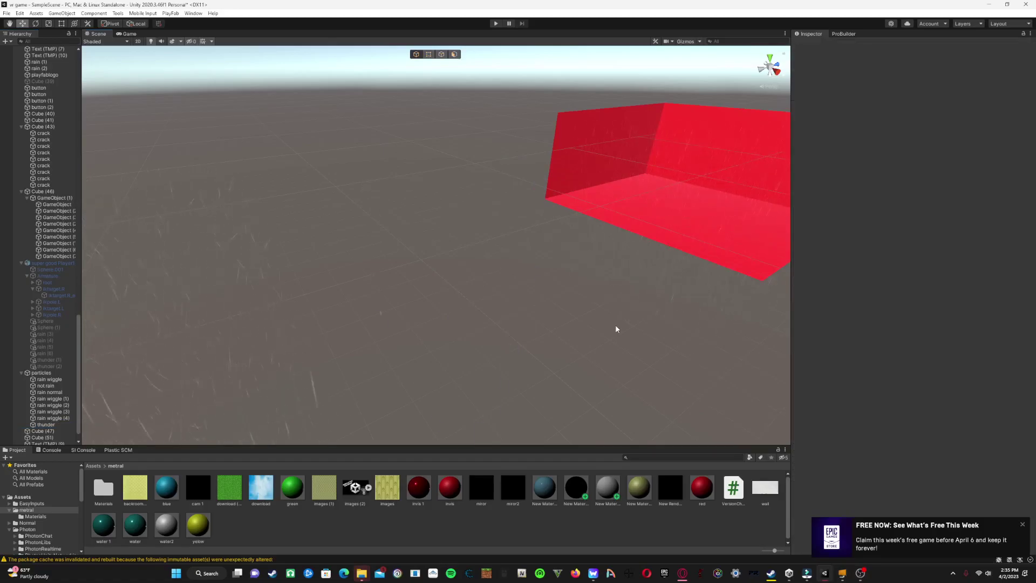
pyautogui.hotkey('ctrl', 'z')
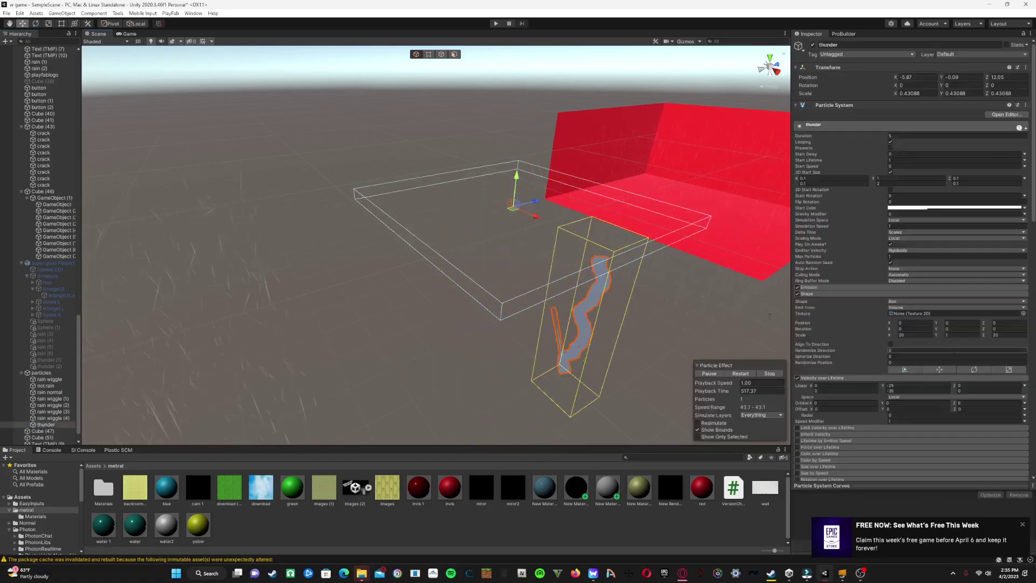
pyautogui.moveTo(543, 270); pyautogui.dragTo(466, 281, button='right')
pyautogui.click(548, 297)
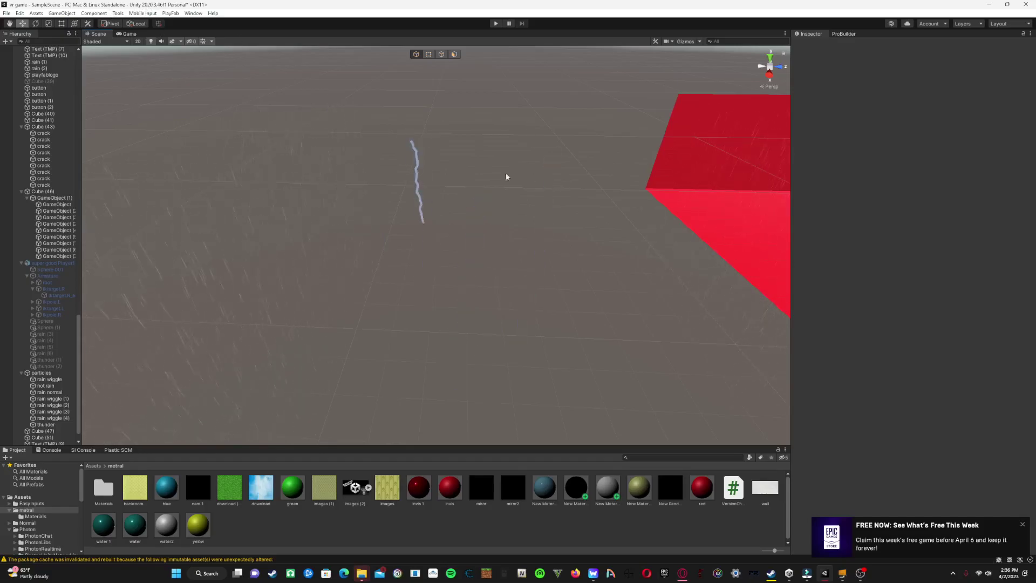
pyautogui.click(53, 425)
pyautogui.moveTo(546, 312); pyautogui.dragTo(583, 266, button='right')
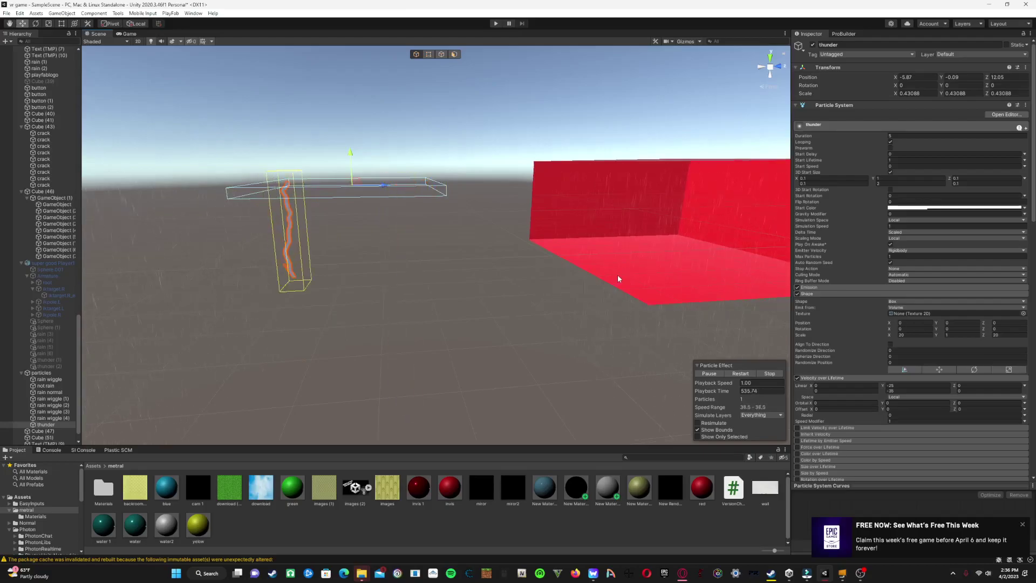
pyautogui.scroll(2, 589, 288)
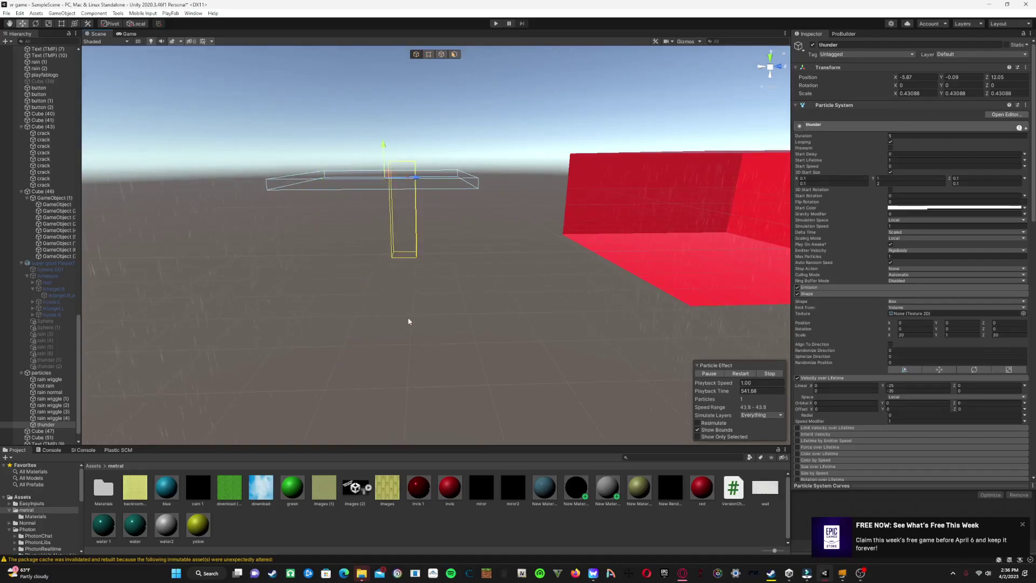
pyautogui.moveTo(529, 319); pyautogui.dragTo(465, 303, button='right')
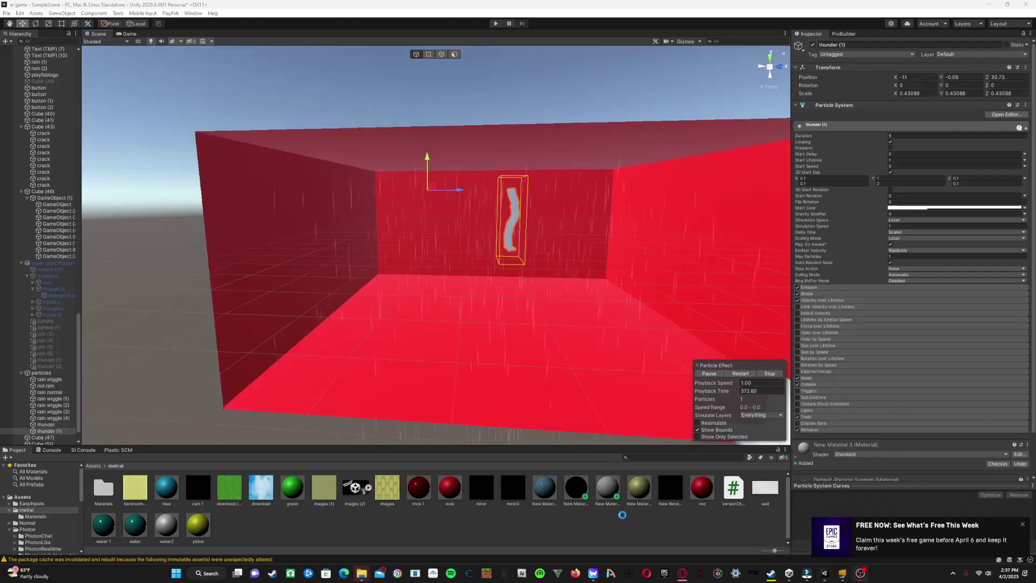
# Undo the move and the duplication of the thunder particle system placed in the red room
pyautogui.click(426, 298)
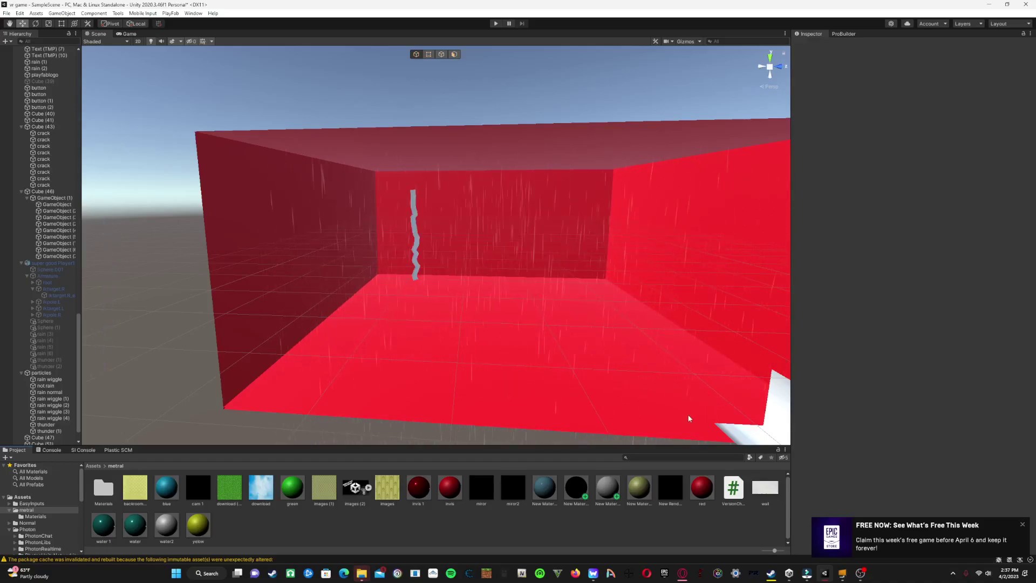
pyautogui.hotkey('ctrl', 'z')
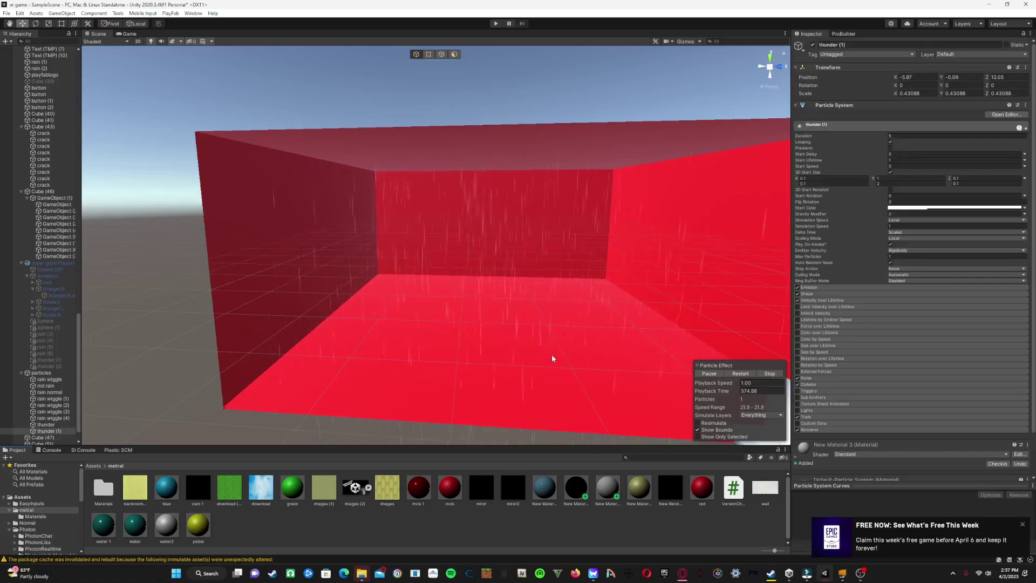
pyautogui.moveTo(553, 358); pyautogui.dragTo(468, 352, button='right')
pyautogui.hotkey('ctrl', 'z')
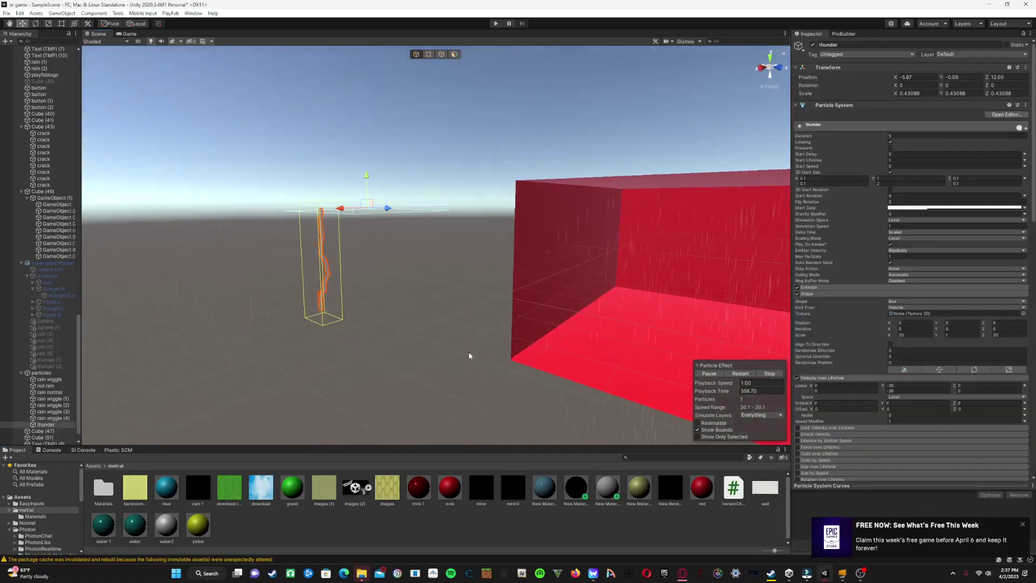
pyautogui.moveTo(468, 355); pyautogui.dragTo(573, 385, button='right')
pyautogui.hotkey('ctrl', 'z')
pyautogui.press('s')
pyautogui.press('w')
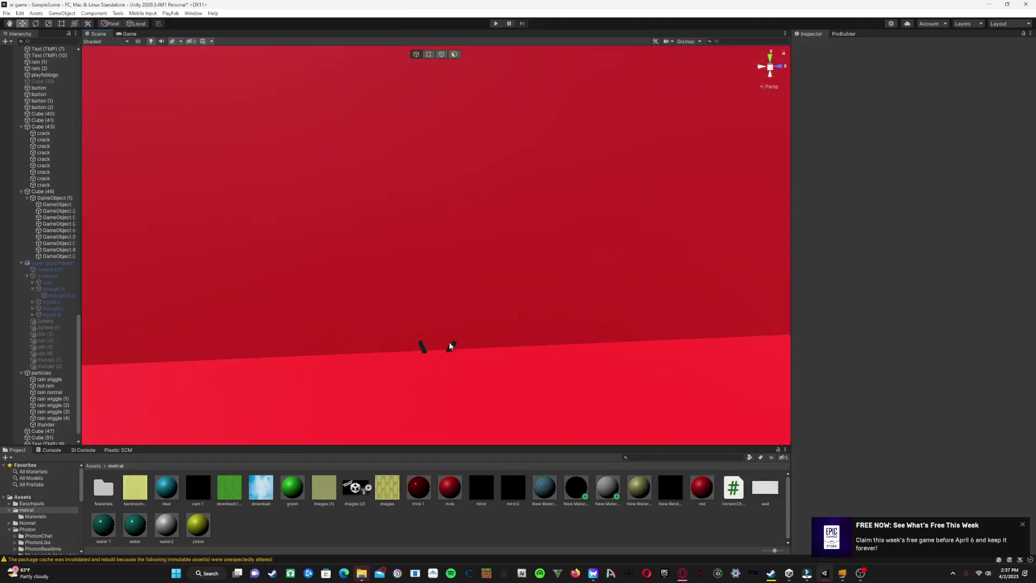
pyautogui.moveTo(453, 348); pyautogui.dragTo(605, 220, button='right')
pyautogui.moveTo(489, 298); pyautogui.dragTo(819, 351, button='right')
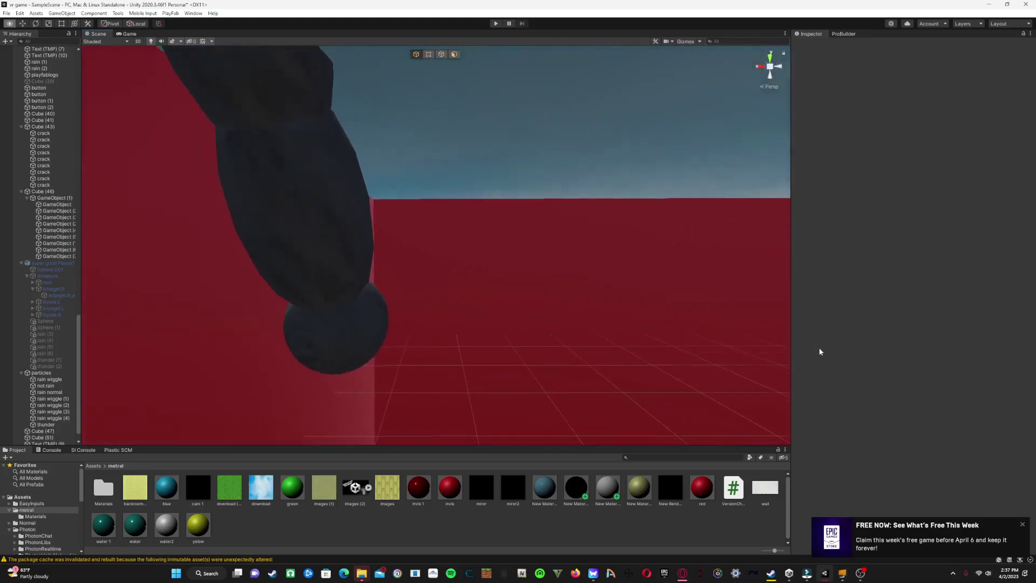
# Look over the rules and credits board in the red room and the large yellow text outside it
pyautogui.moveTo(566, 331); pyautogui.dragTo(348, 356, button='right')
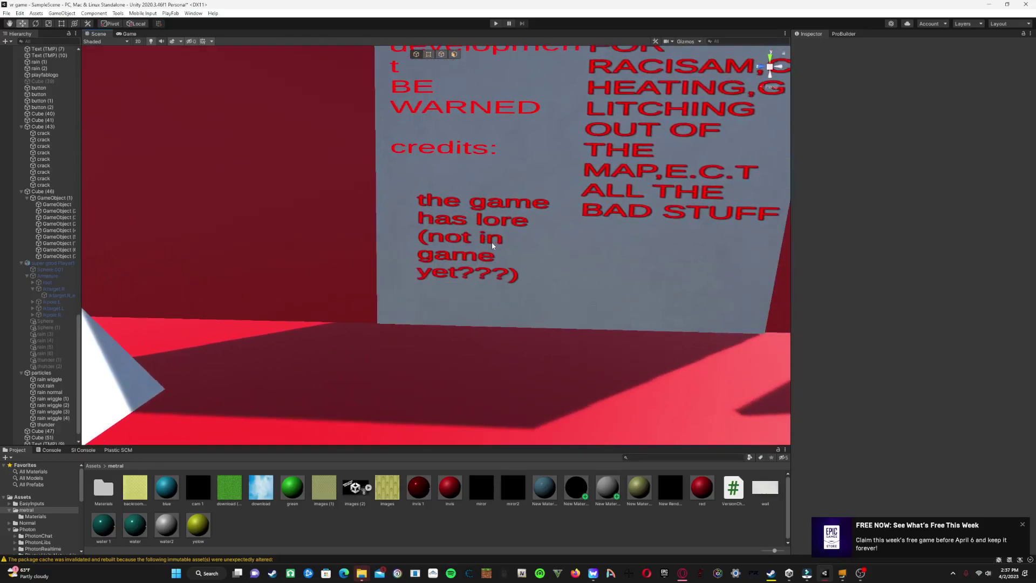
pyautogui.moveTo(491, 245); pyautogui.dragTo(598, 268, button='right')
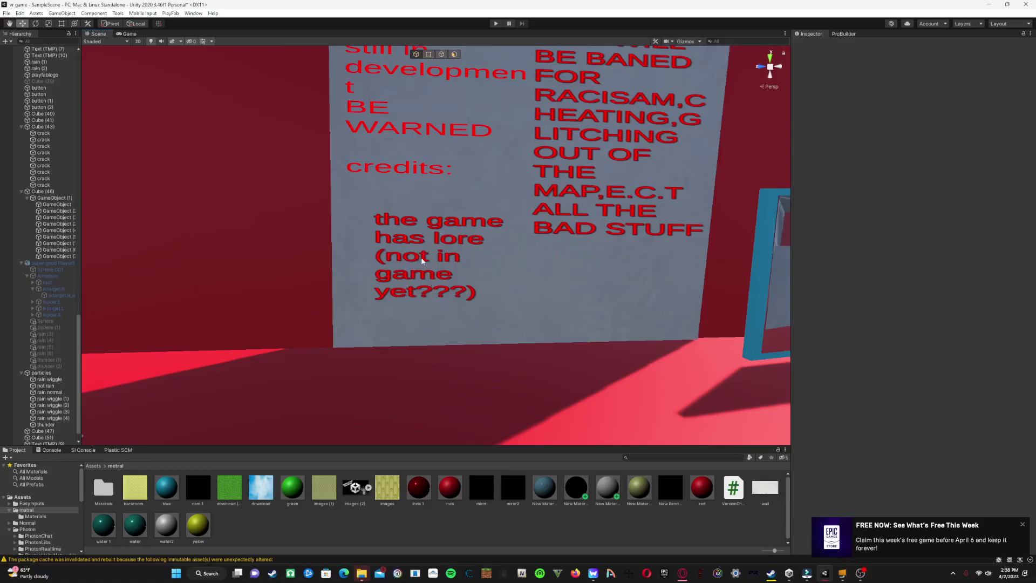
pyautogui.moveTo(476, 285); pyautogui.dragTo(610, 217, button='right')
pyautogui.moveTo(589, 221); pyautogui.dragTo(562, 194, button='right')
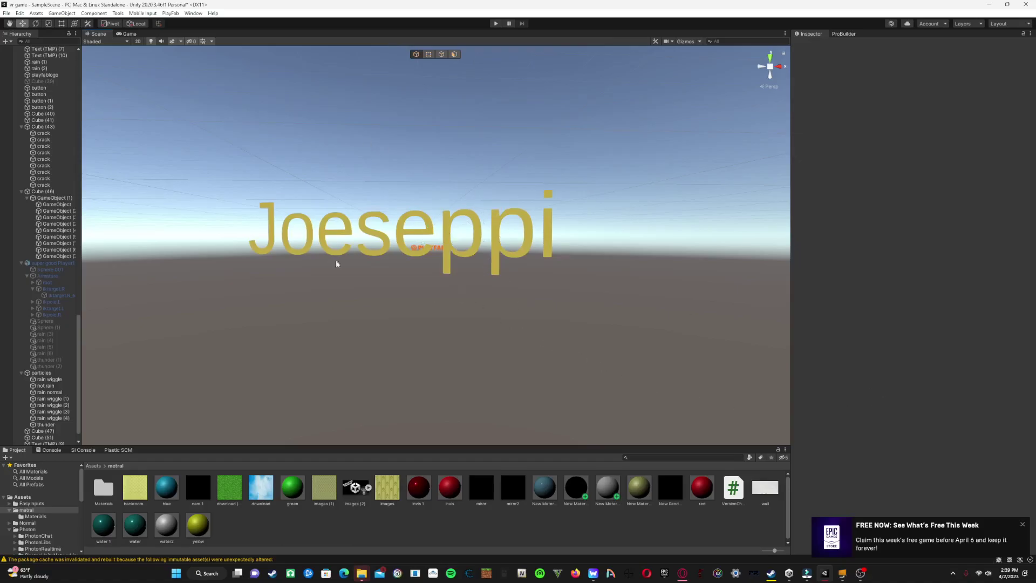
pyautogui.moveTo(486, 291); pyautogui.dragTo(655, 297, button='right')
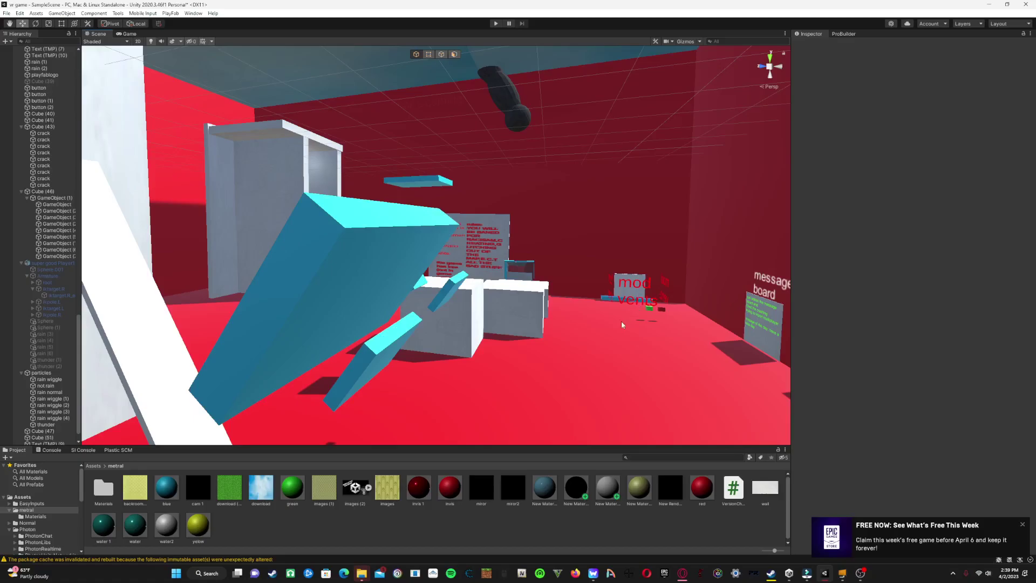
# Find the two green button cubes in the scene, inspect the components of button (1), and clear the selection
pyautogui.moveTo(574, 323); pyautogui.dragTo(285, 375, button='right')
pyautogui.moveTo(560, 374); pyautogui.dragTo(562, 341, button='right')
pyautogui.press('s')
pyautogui.press('s')
pyautogui.press('w')
pyautogui.press('s')
pyautogui.press('w')
pyautogui.press('s')
pyautogui.press('w')
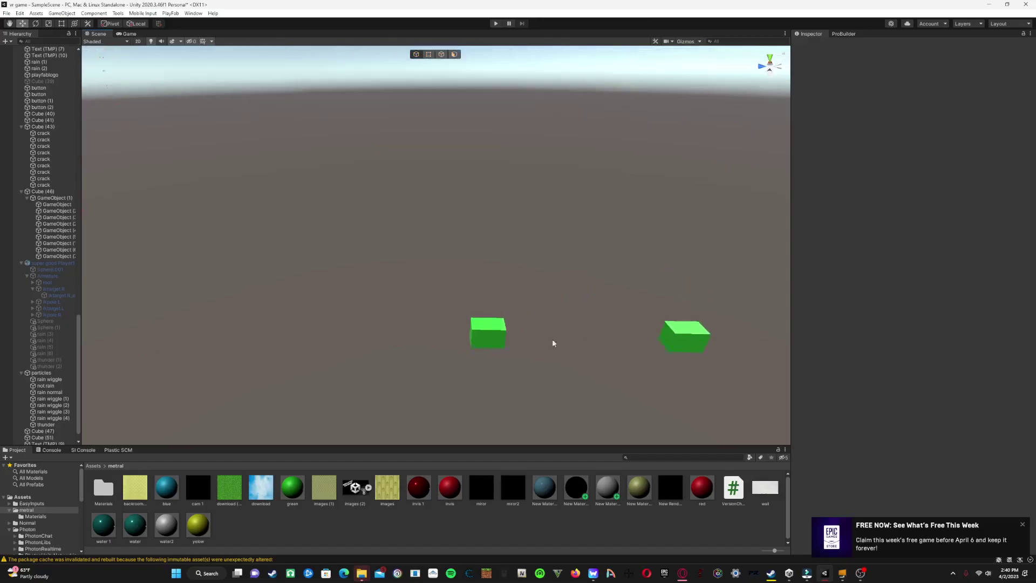
pyautogui.click(469, 342)
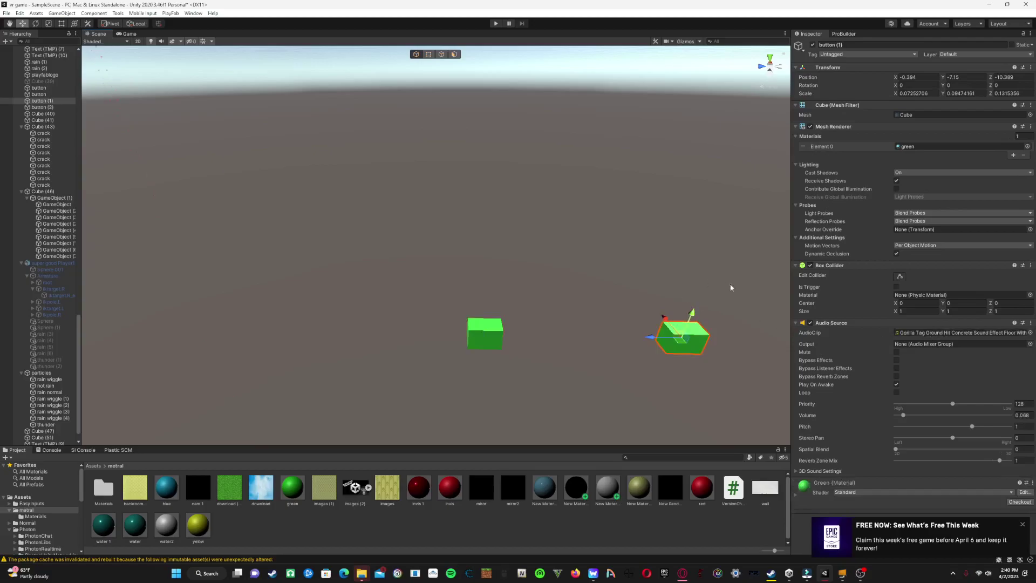
pyautogui.click(705, 399)
# Survey the red rooms from inside and outside, including the rain particle effects falling in the scene
pyautogui.moveTo(697, 389); pyautogui.dragTo(428, 330, button='right')
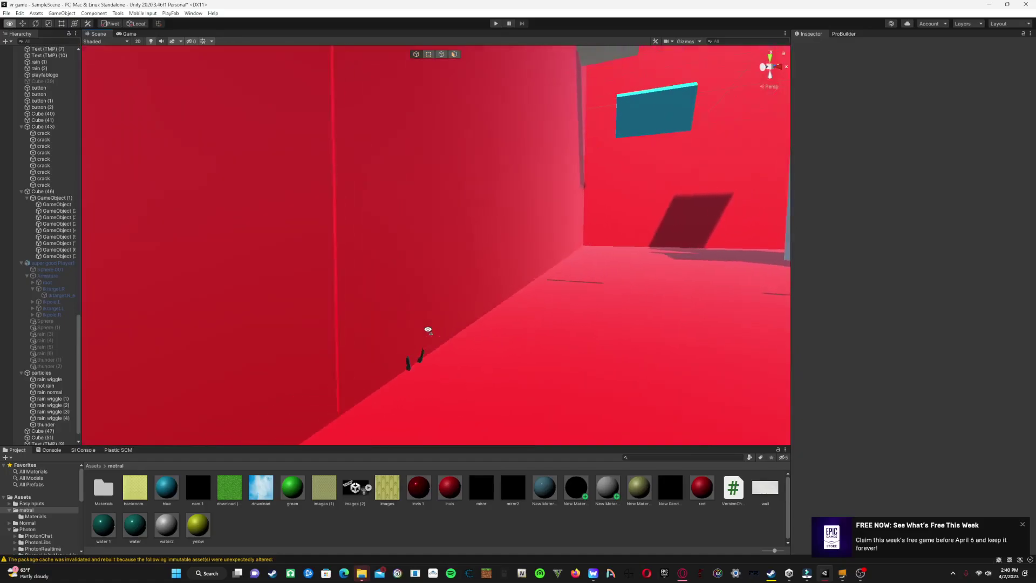
pyautogui.moveTo(396, 372); pyautogui.dragTo(313, 351, button='right')
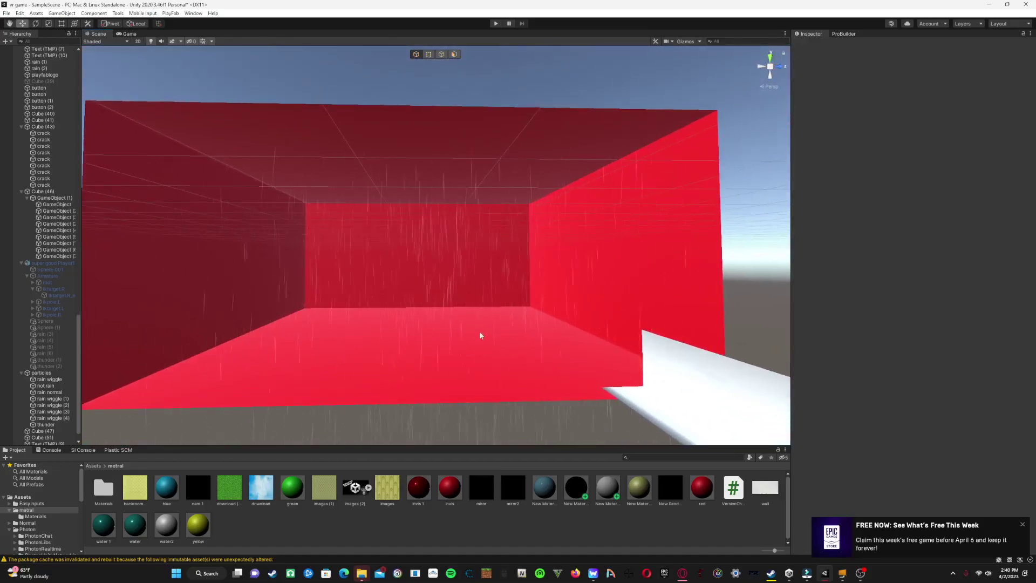
pyautogui.scroll(-10, 481, 335)
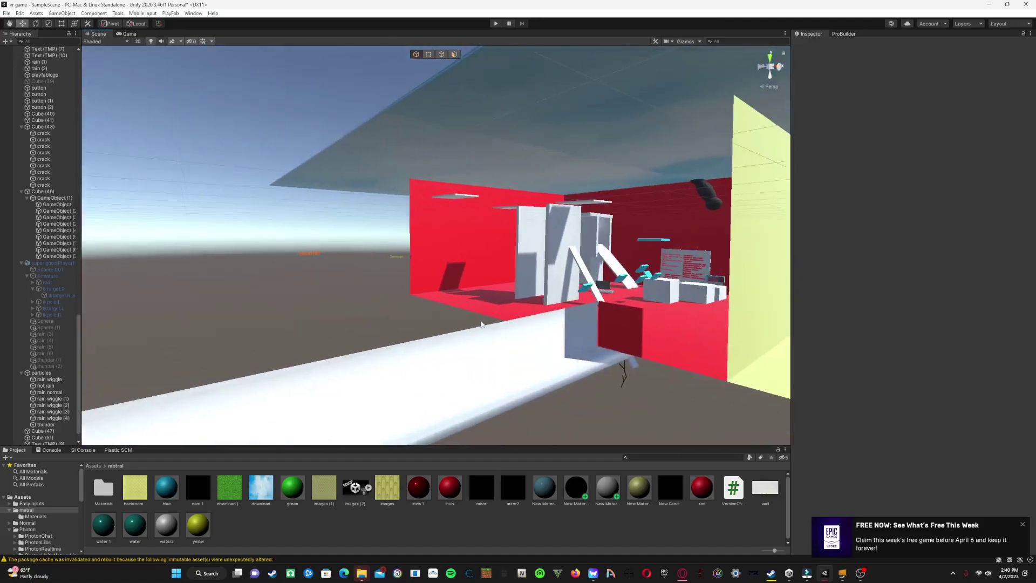
pyautogui.moveTo(482, 324); pyautogui.dragTo(219, 325, button='right')
pyautogui.moveTo(481, 266)
pyautogui.mouseDown(button='right')
pyautogui.moveTo(487, 200)
pyautogui.moveTo(478, 268)
pyautogui.mouseUp(button='right')
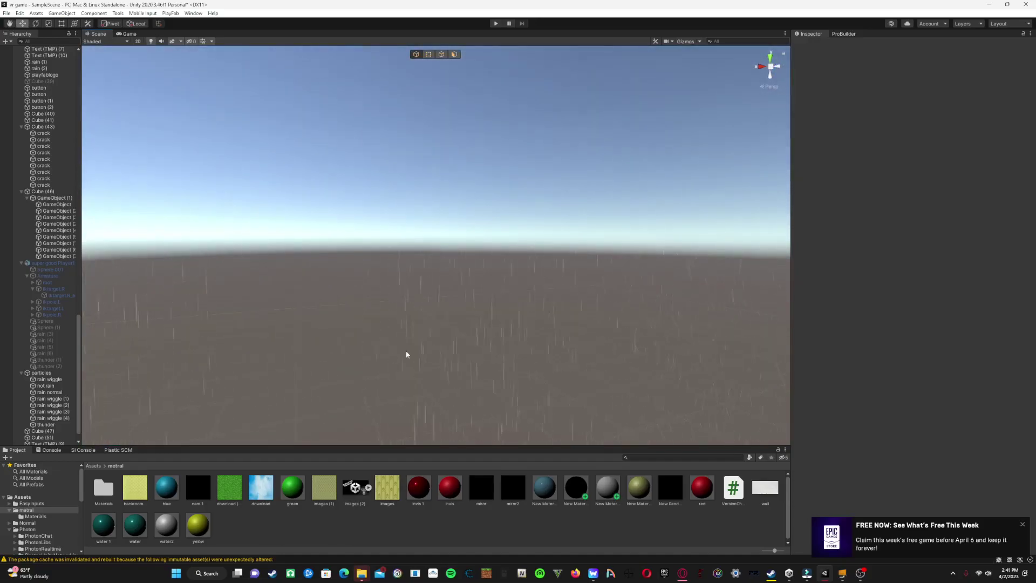
pyautogui.moveTo(459, 338); pyautogui.dragTo(426, 341, button='right')
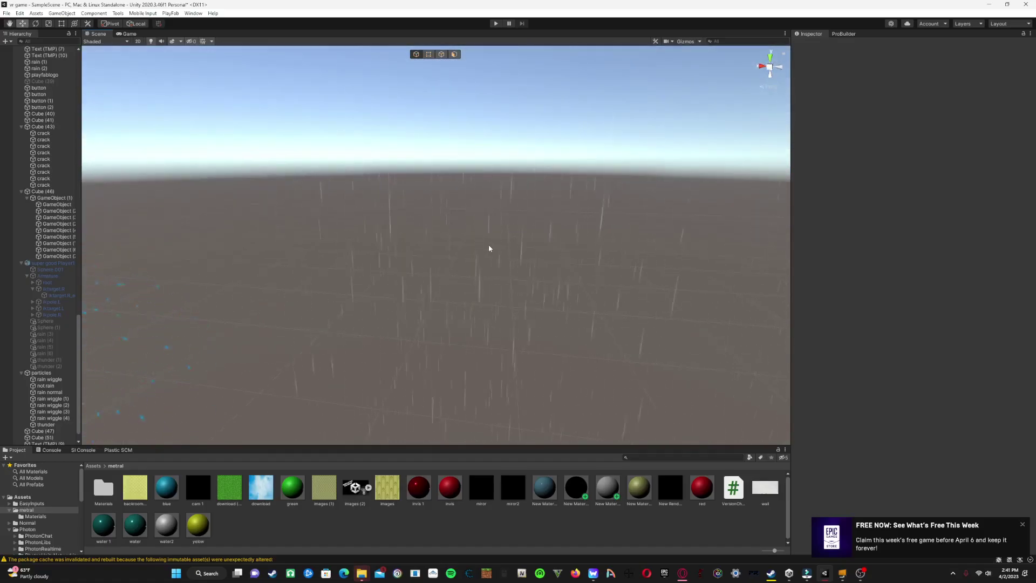
pyautogui.moveTo(487, 243)
pyautogui.mouseDown(button='right')
pyautogui.moveTo(469, 295)
pyautogui.moveTo(473, 256)
pyautogui.mouseUp(button='right')
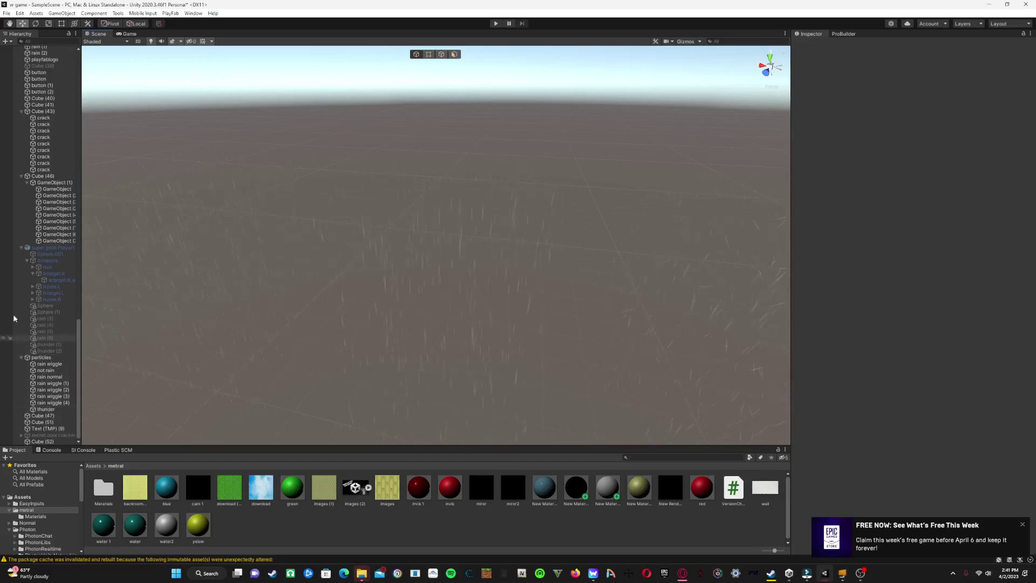
# Collapse the player prefab in the hierarchy and review the rain wiggle particle system's main, Emission and Noise settings
pyautogui.click(20, 247)
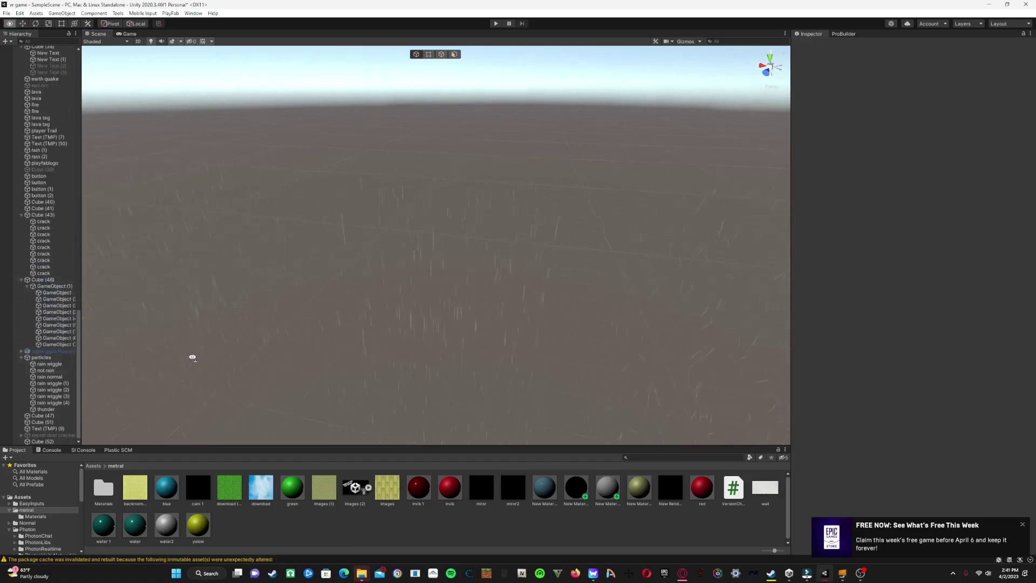
pyautogui.moveTo(193, 357); pyautogui.dragTo(242, 352, button='right')
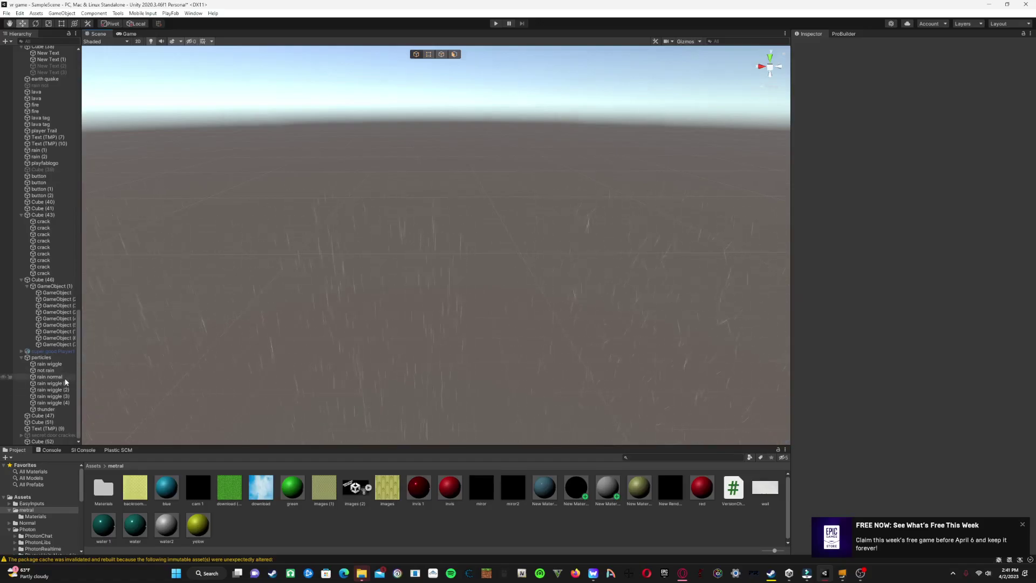
pyautogui.click(57, 364)
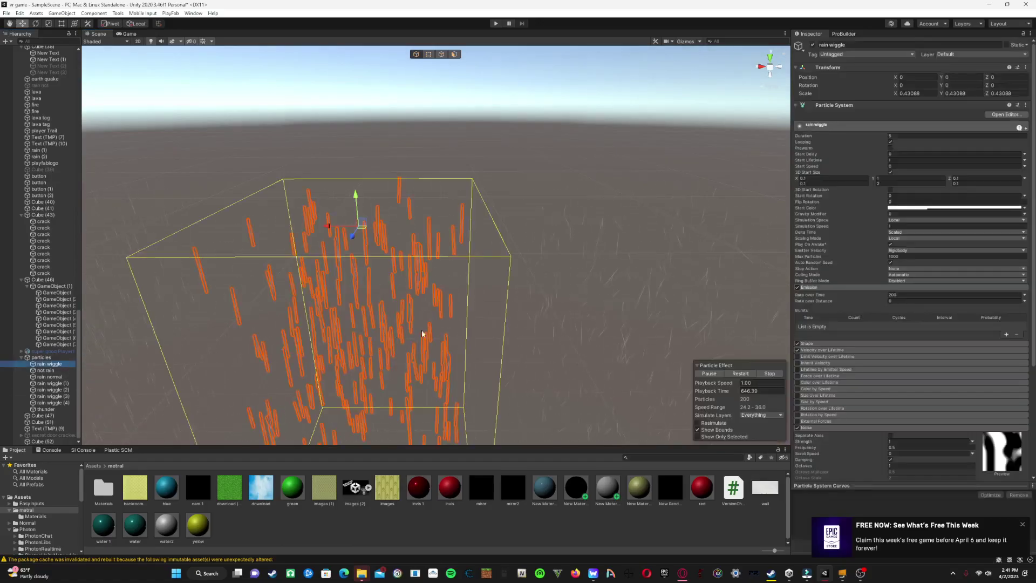
pyautogui.scroll(-5, 947, 386)
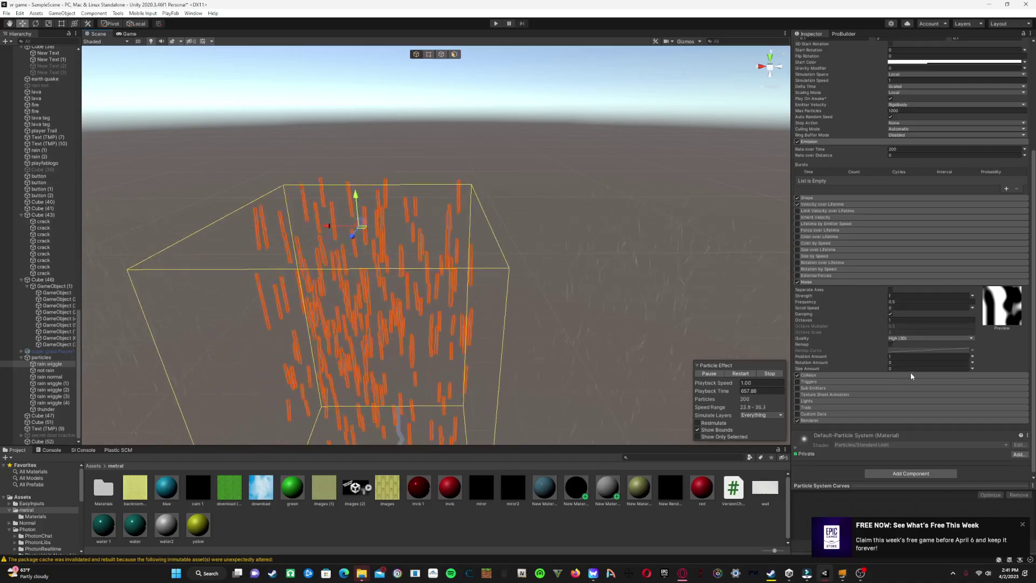
pyautogui.moveTo(618, 325); pyautogui.dragTo(594, 342, button='right')
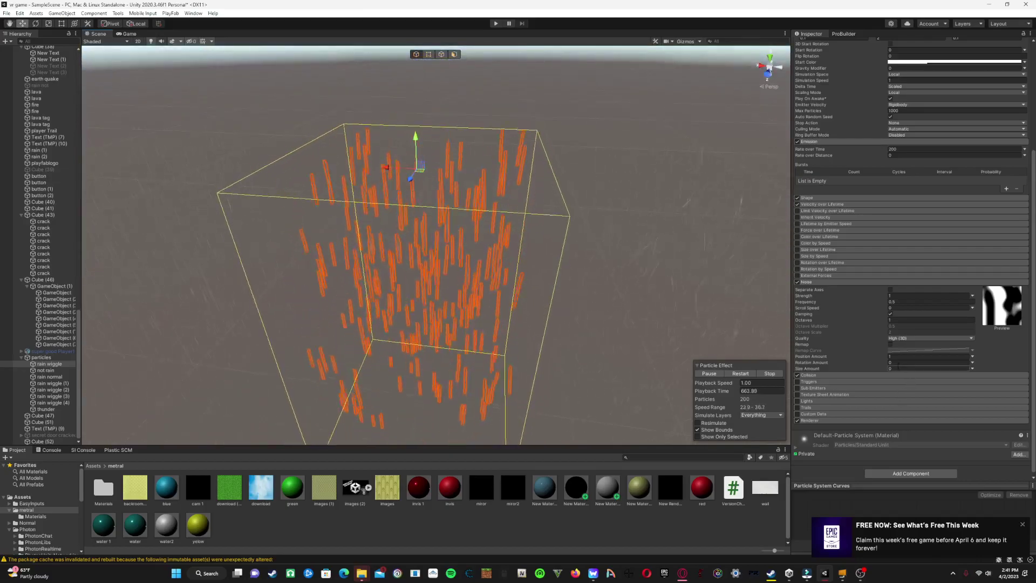
# Deselect the rain wiggle system and view the lightning bolt, the unselected rain and the white corridor of the map
pyautogui.click(590, 117)
pyautogui.moveTo(569, 136); pyautogui.dragTo(562, 180, button='right')
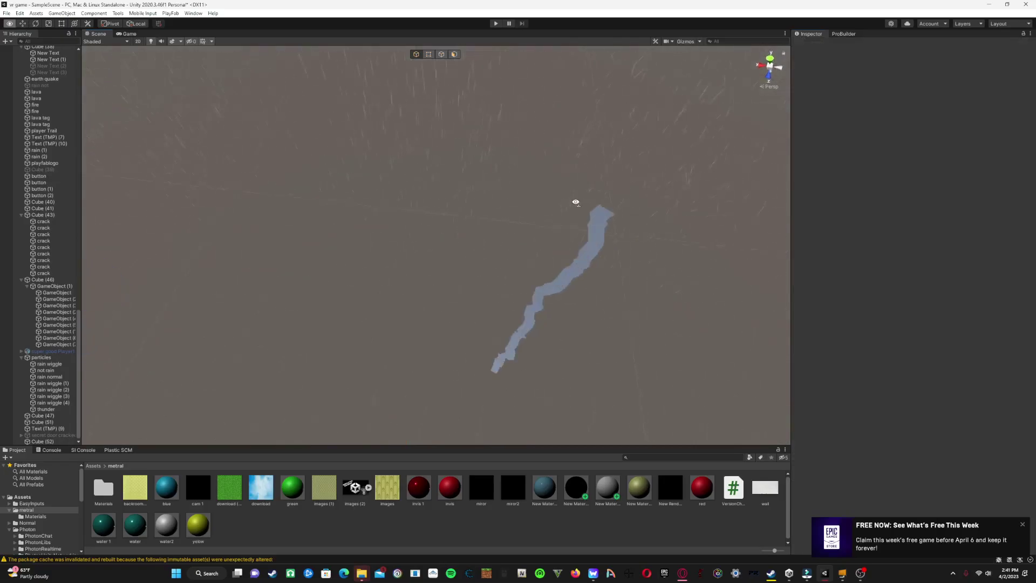
pyautogui.moveTo(741, 145)
pyautogui.mouseDown(button='right')
pyautogui.moveTo(747, 131)
pyautogui.moveTo(738, 138)
pyautogui.mouseUp(button='right')
pyautogui.moveTo(570, 134); pyautogui.dragTo(515, 86, button='right')
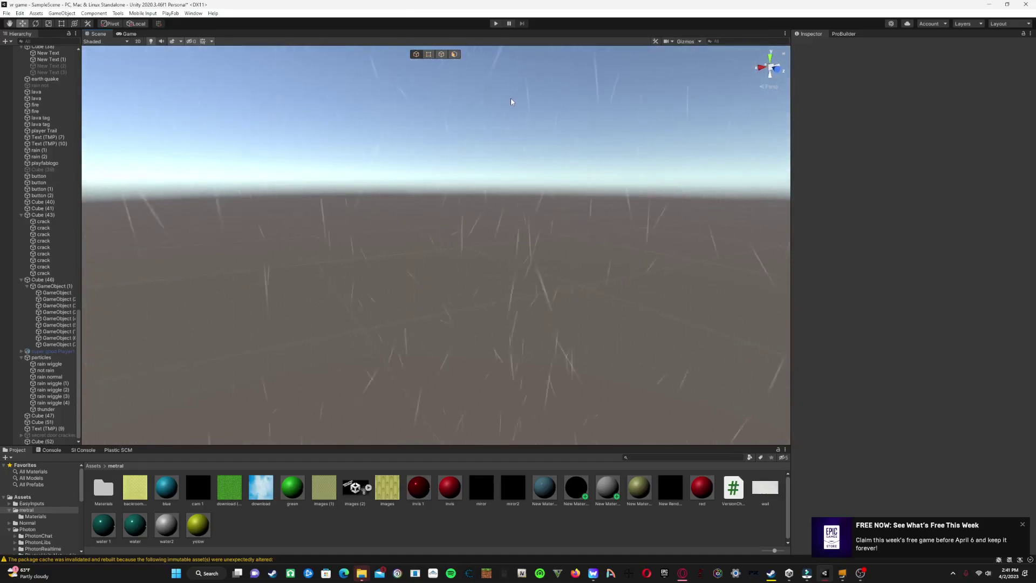
pyautogui.moveTo(532, 118); pyautogui.dragTo(198, 158, button='right')
pyautogui.moveTo(506, 216); pyautogui.dragTo(391, 165, button='right')
pyautogui.moveTo(373, 127); pyautogui.dragTo(406, 156, button='right')
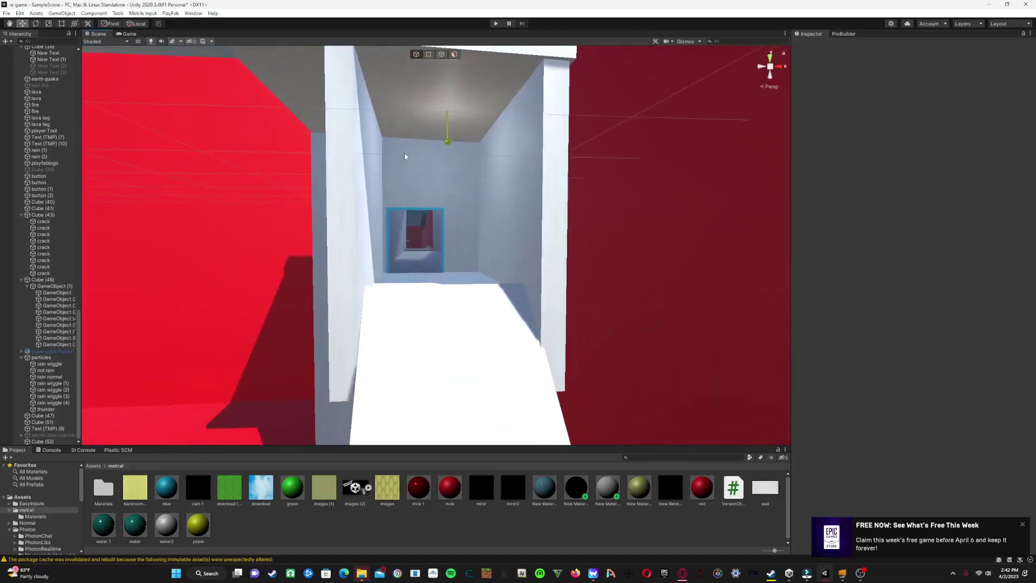